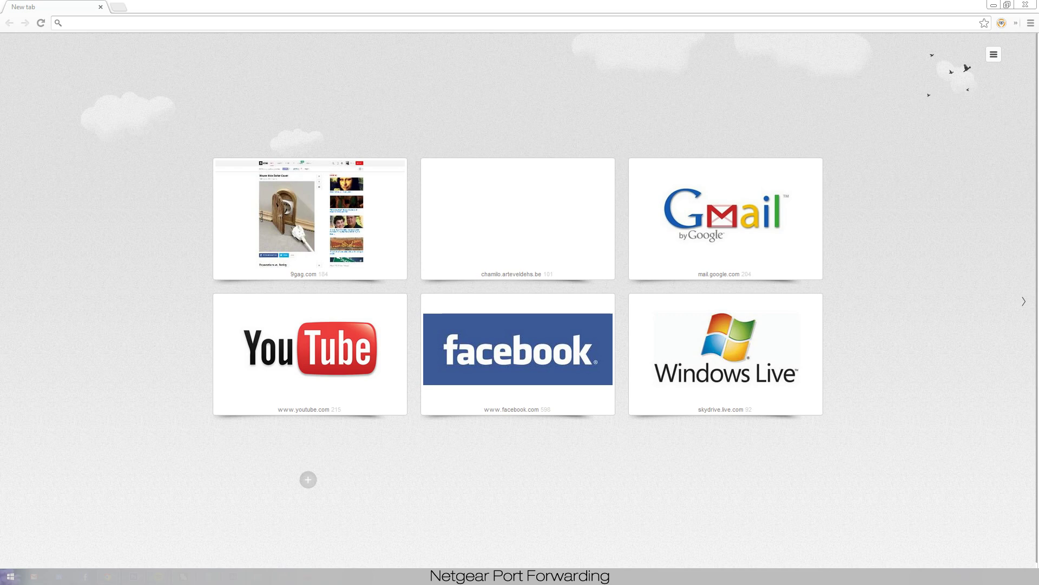
Load the router admin page at 192.168.1.1 in Chrome
click(263, 22)
click(989, 575)
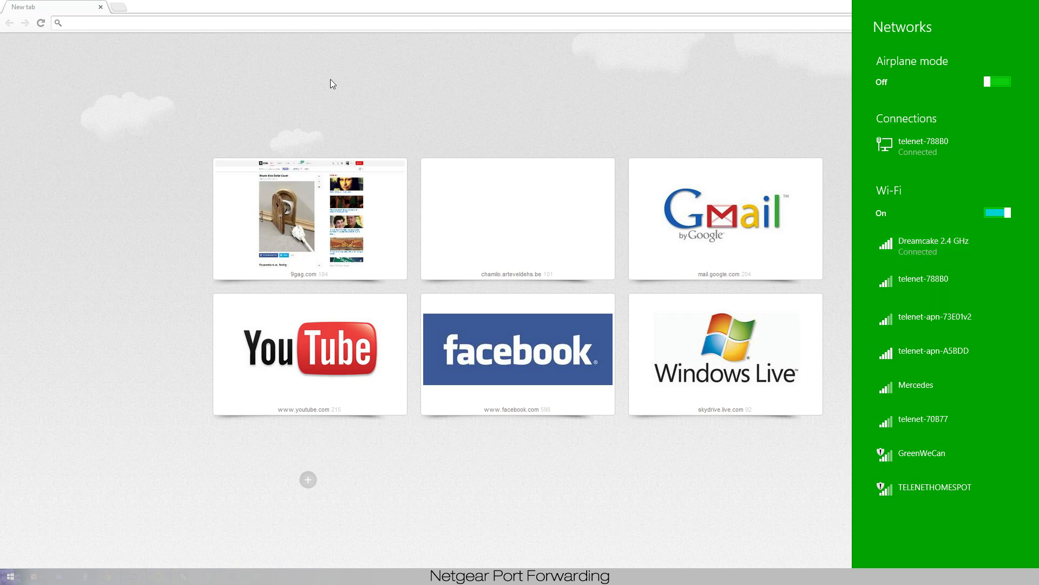
click(136, 23)
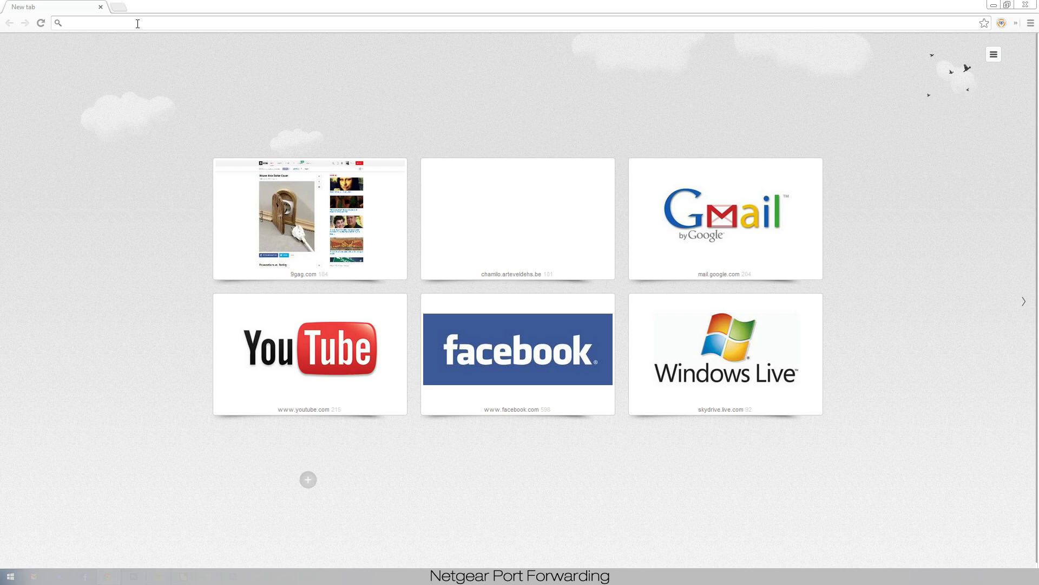
text(192)
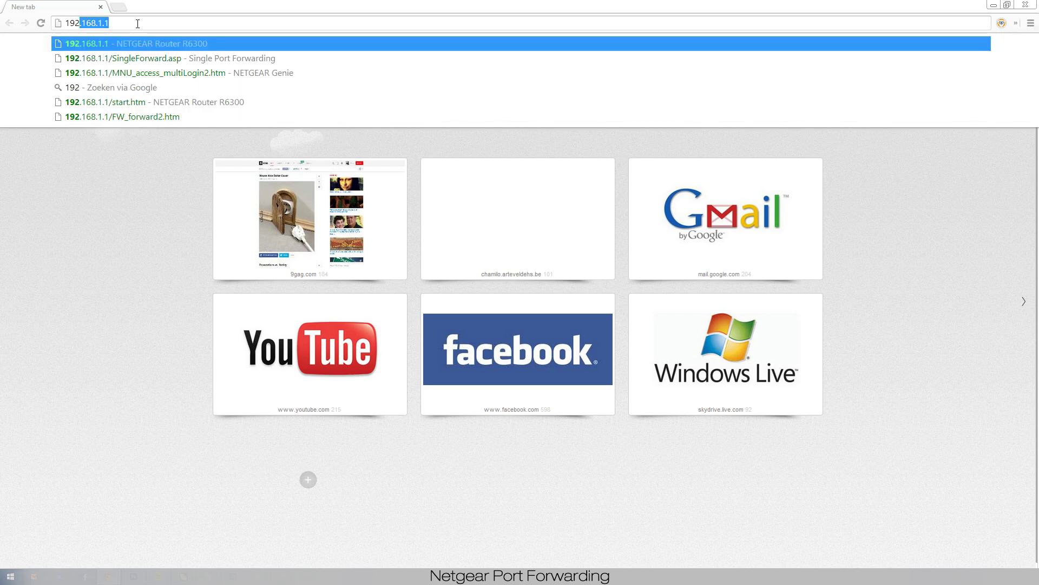
text(.1)
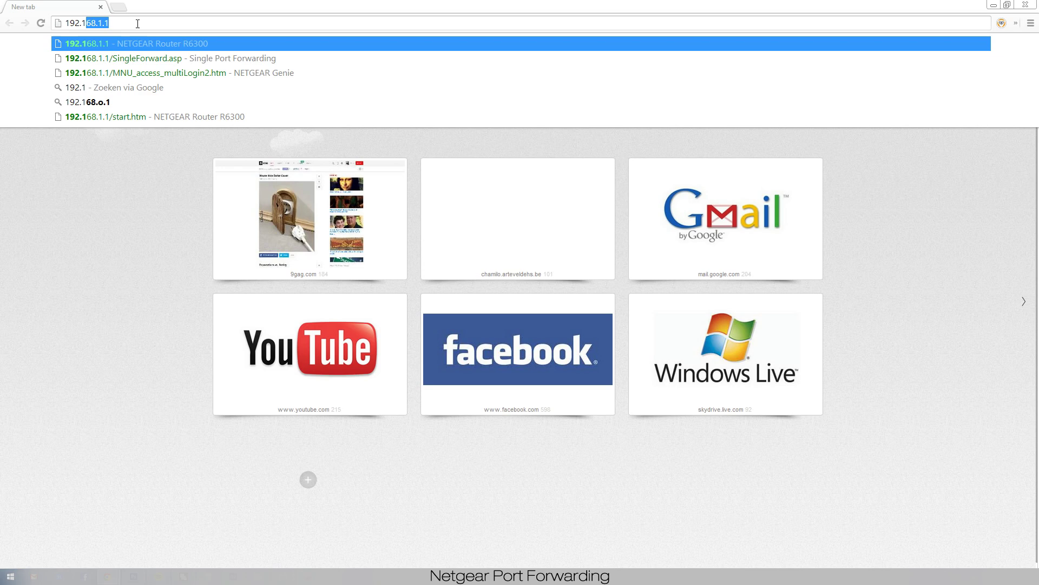
text(68.1.1)
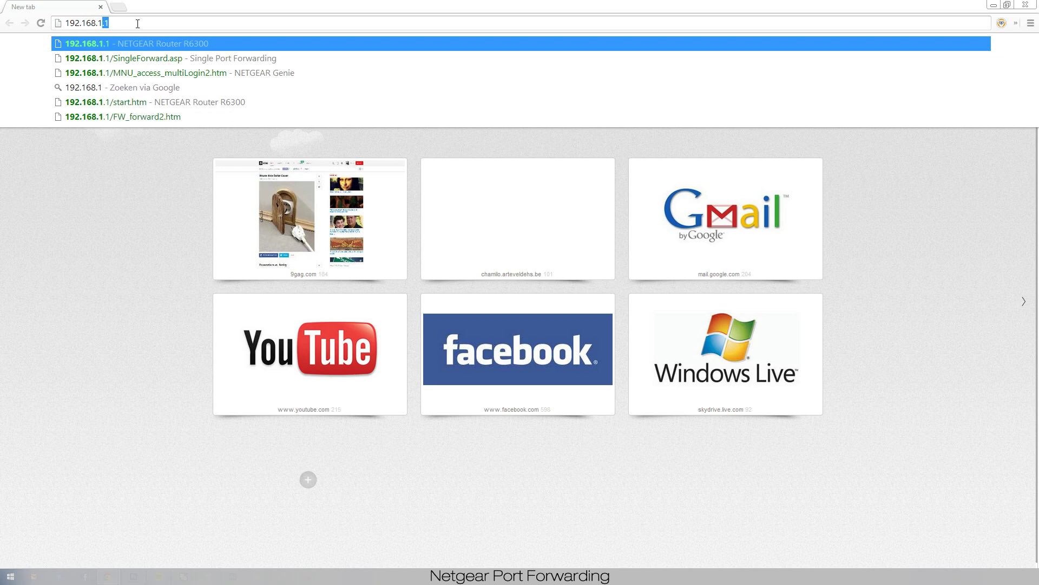
key(Return)
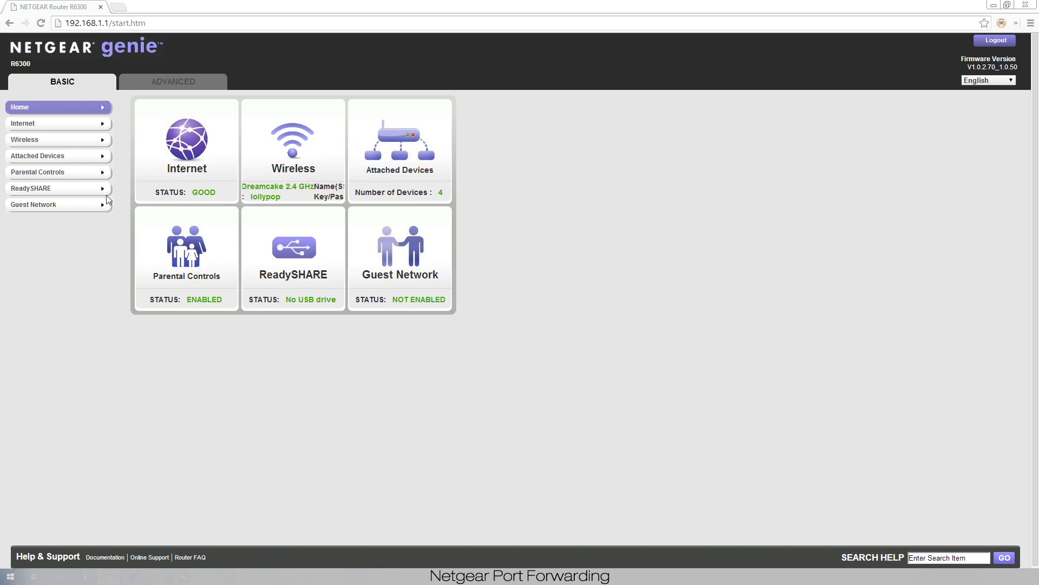
Go to ADVANCED > Advanced Setup > Port Forwarding / Port Triggering to list the forwarded services
click(151, 85)
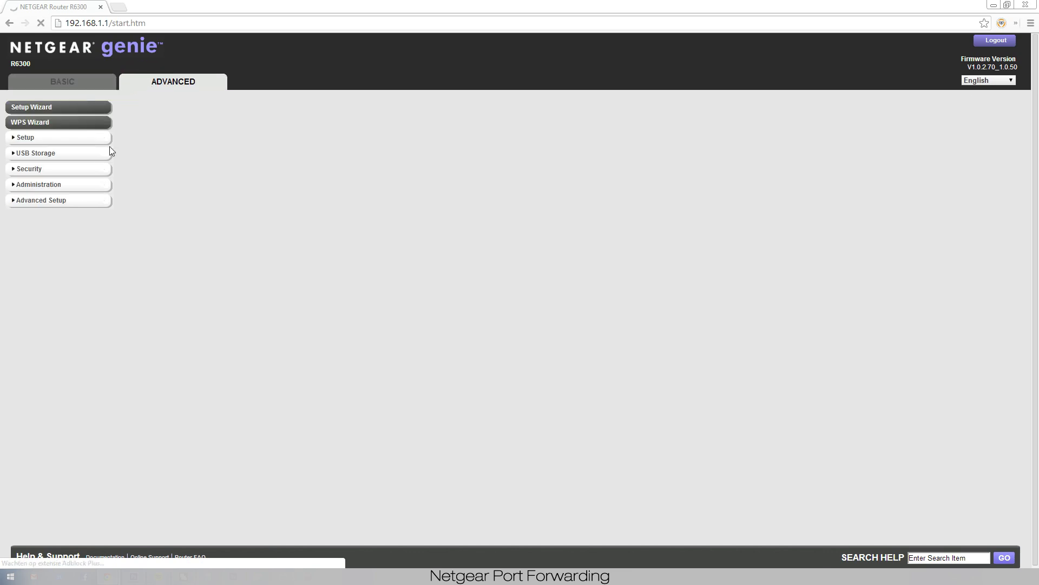
click(19, 201)
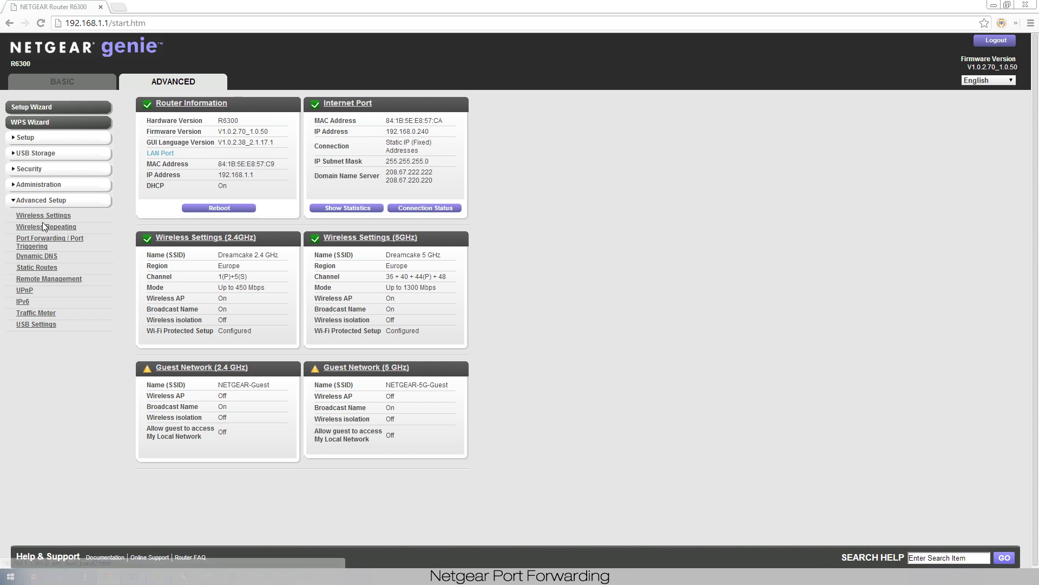
click(42, 242)
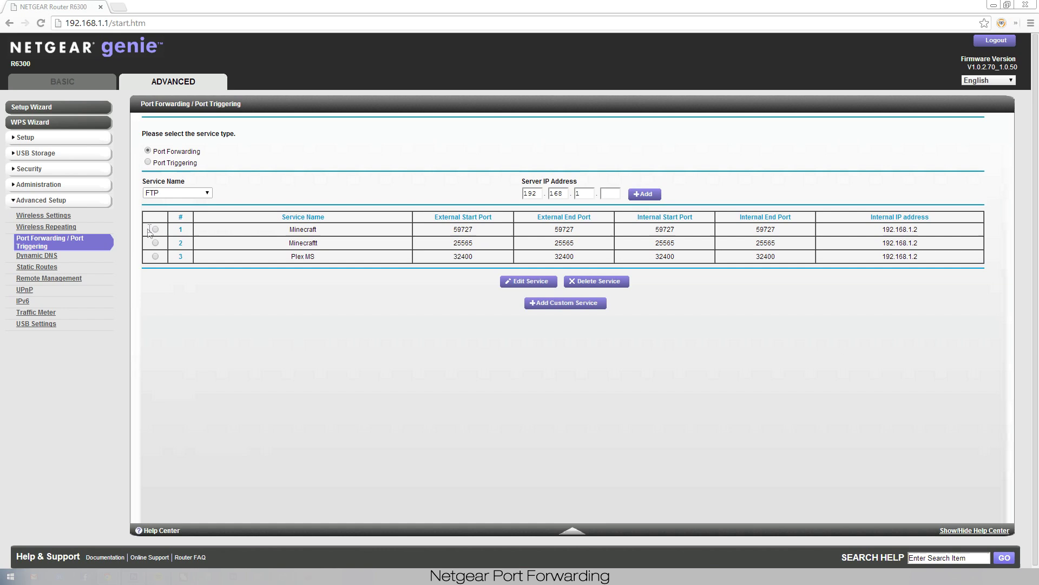
Delete the Minecraft port 25565 forwarding rule in row 2
click(155, 243)
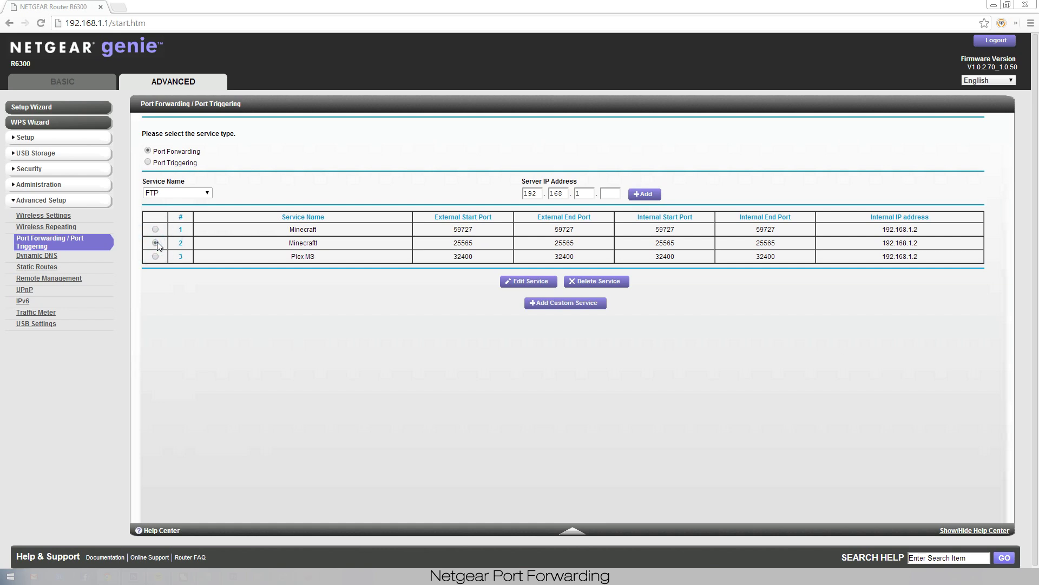
click(582, 281)
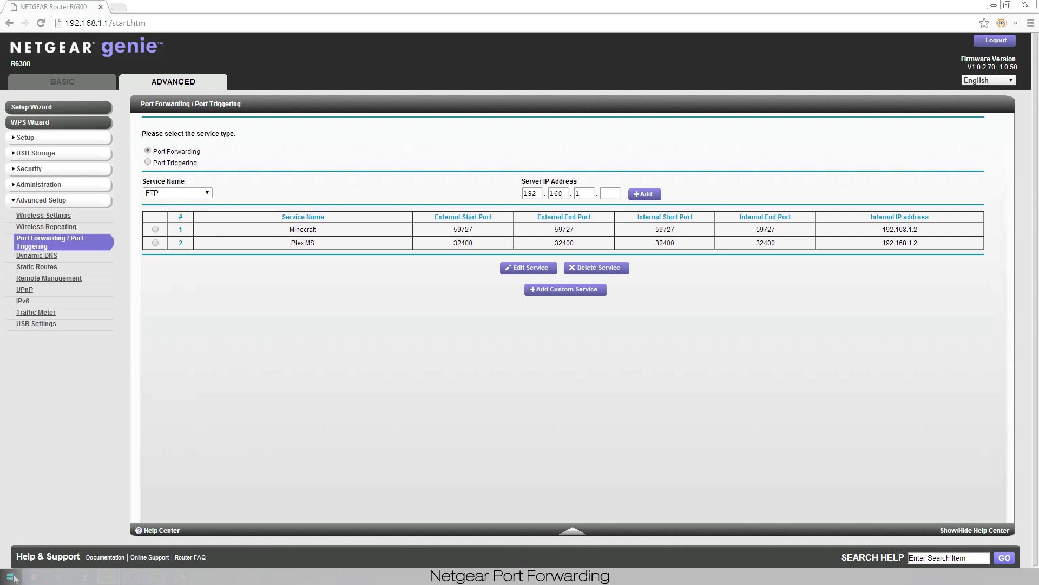
Open a Command Prompt from the power-user menu, then launch Run from Start search
right_click(13, 577)
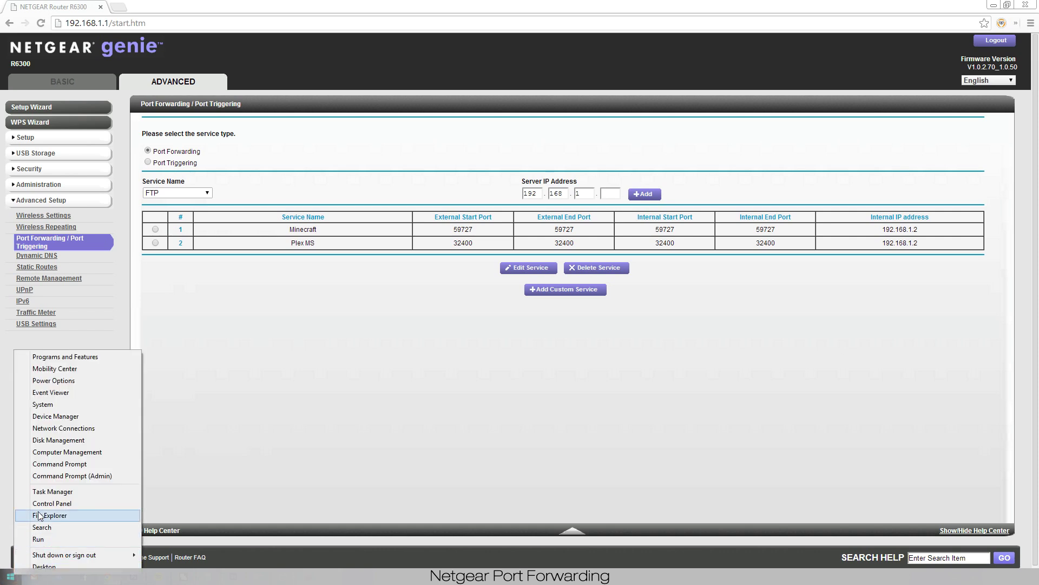
click(84, 464)
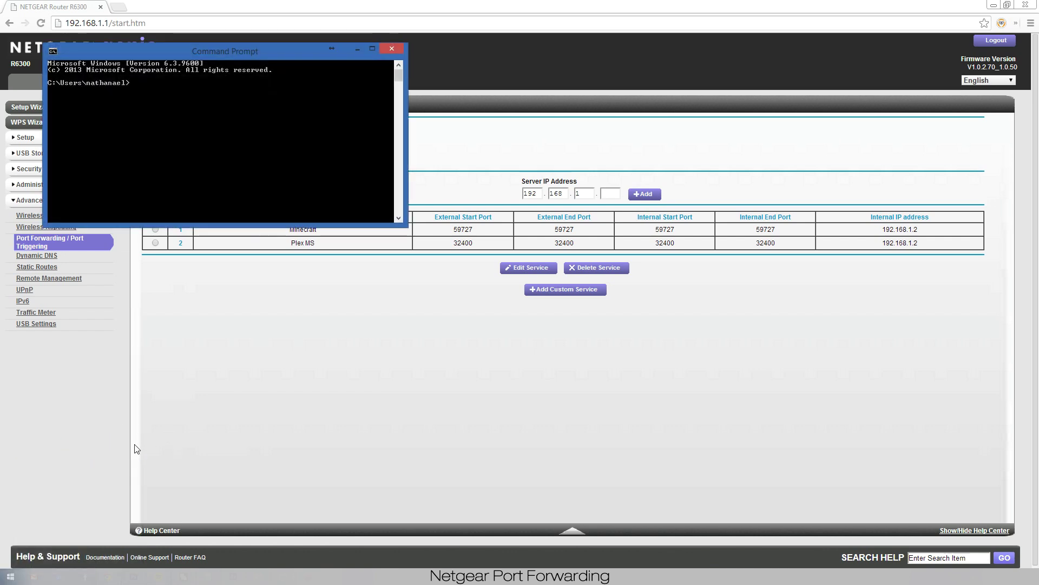
click(13, 580)
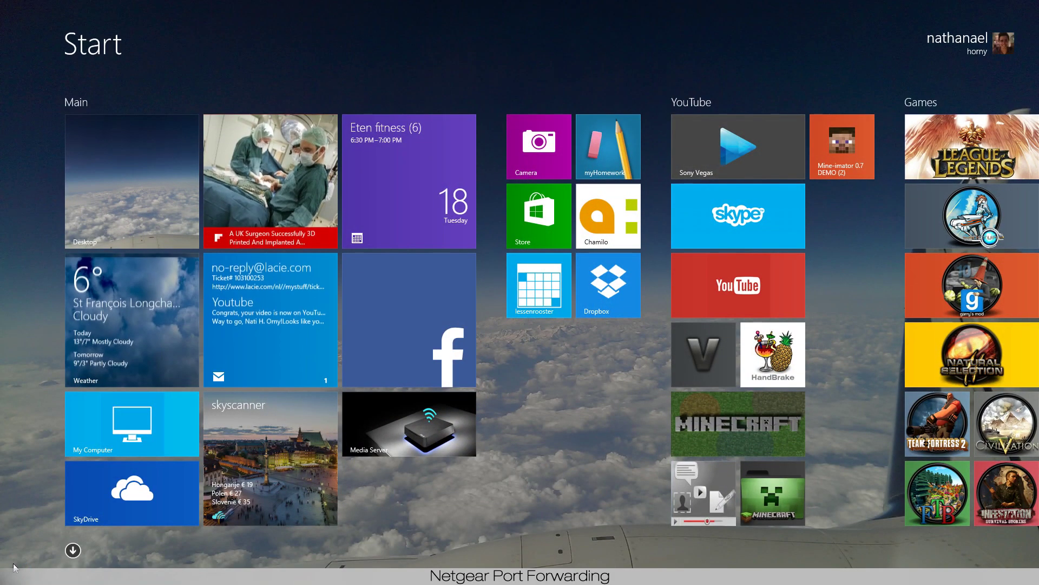
text(run)
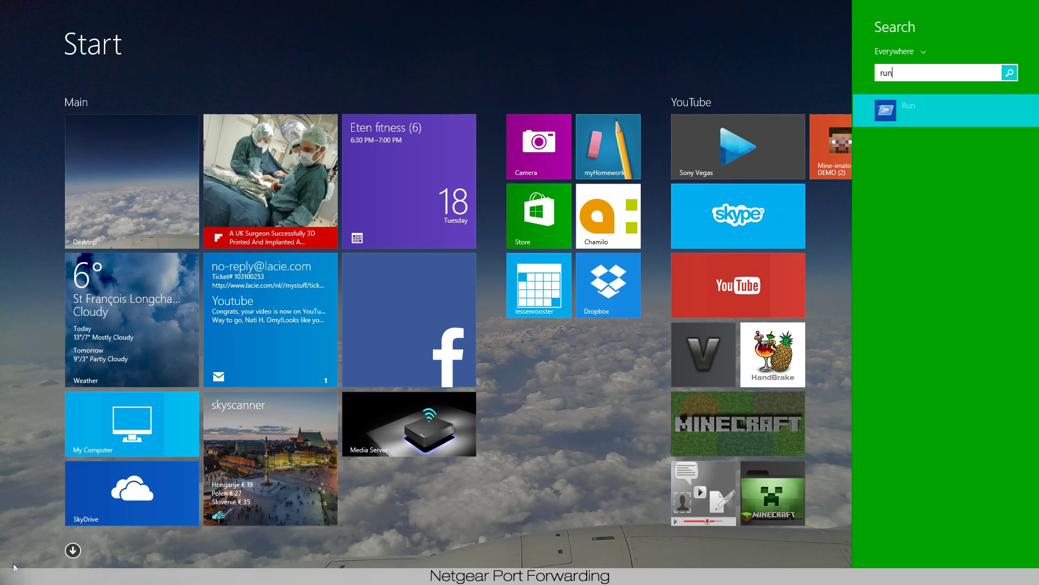
key(Return)
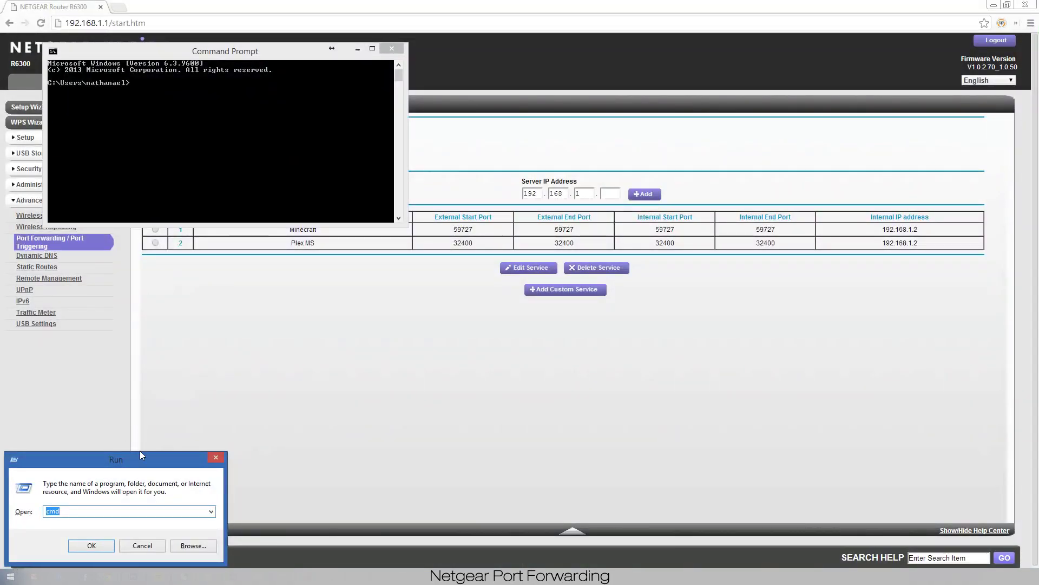
Run cmd from the Run dialog, move the new window right, and close the first prompt
drag(140, 452, 599, 66)
click(538, 117)
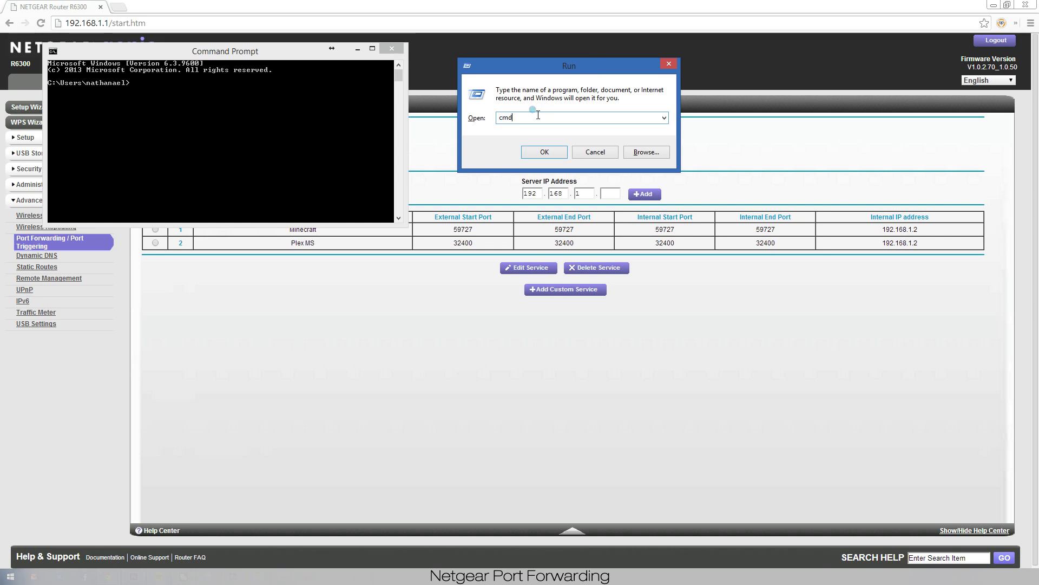
click(543, 149)
drag(224, 85, 568, 56)
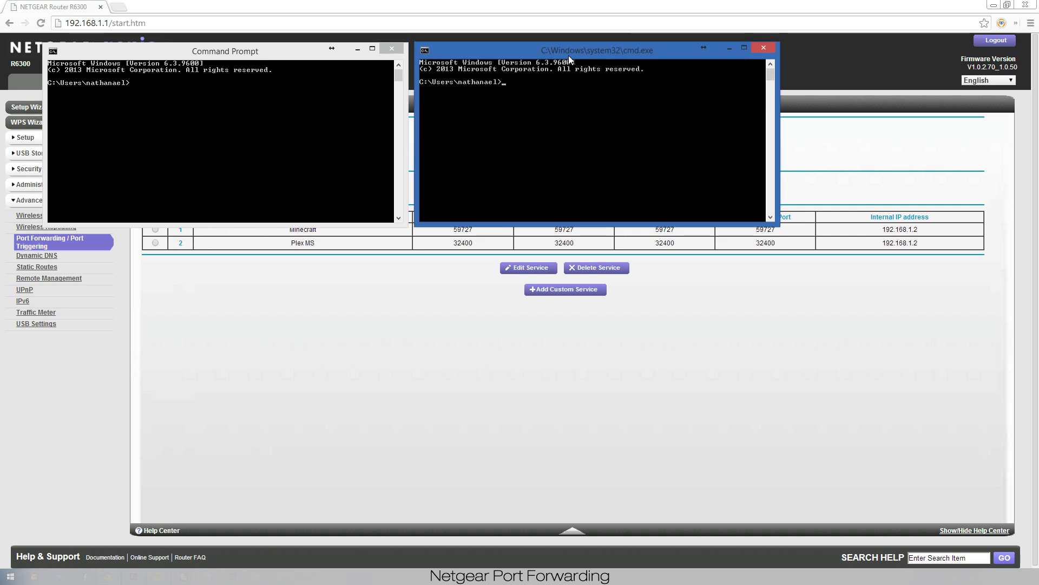
click(392, 48)
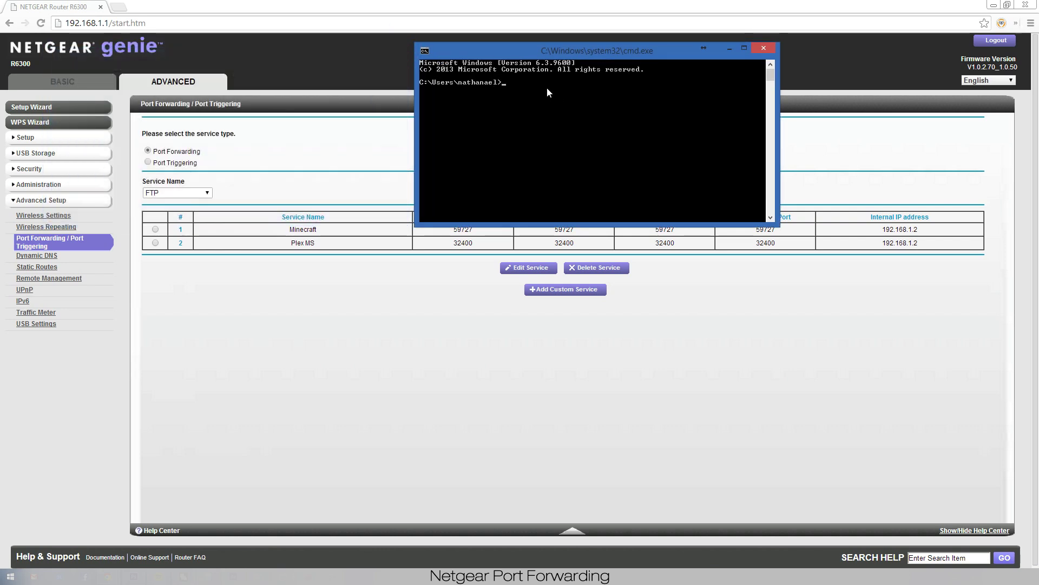
Run ipconfig to find the Wi-Fi IPv4 address 192.168.1.2, then minimize Command Prompt
text(ipc)
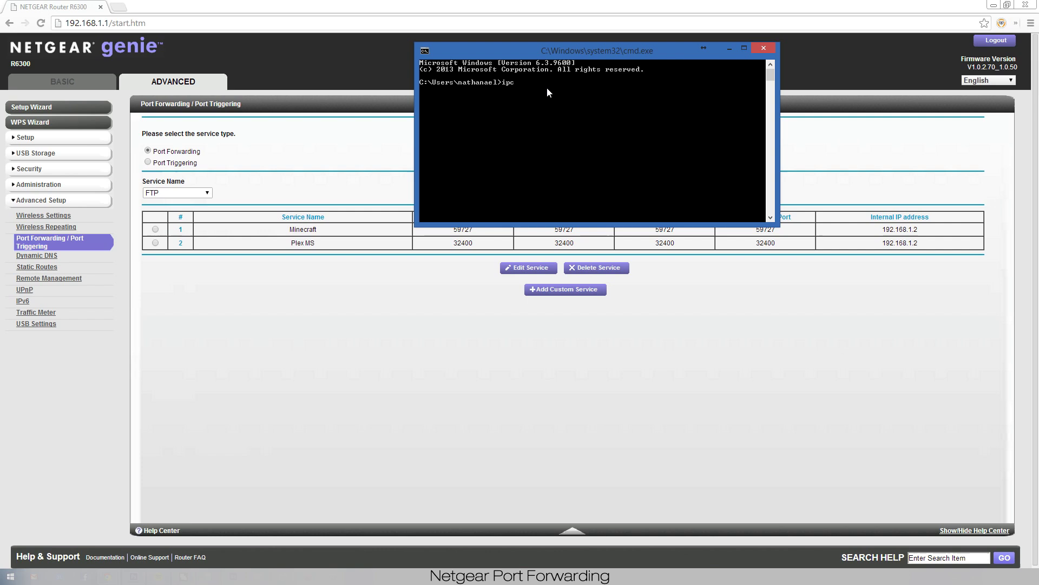
text(onfig)
key(Return)
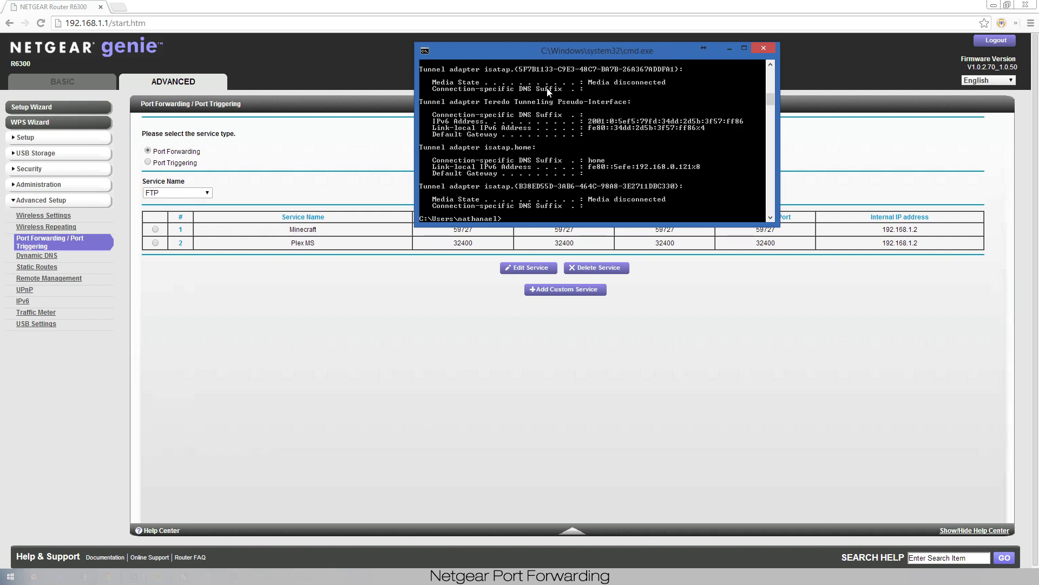
scroll(547, 91, up, 9)
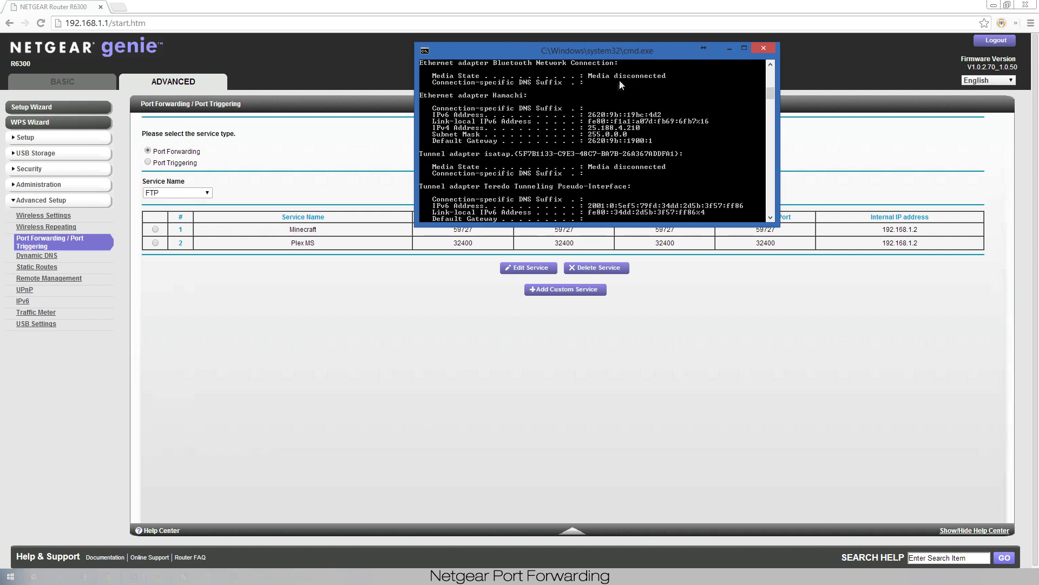
scroll(623, 124, up, 4)
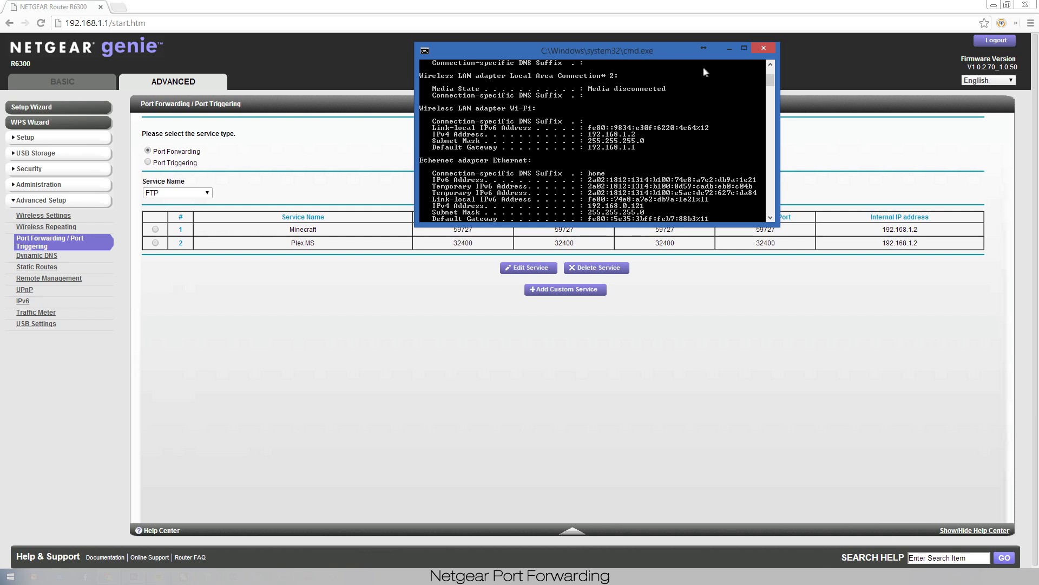
click(730, 49)
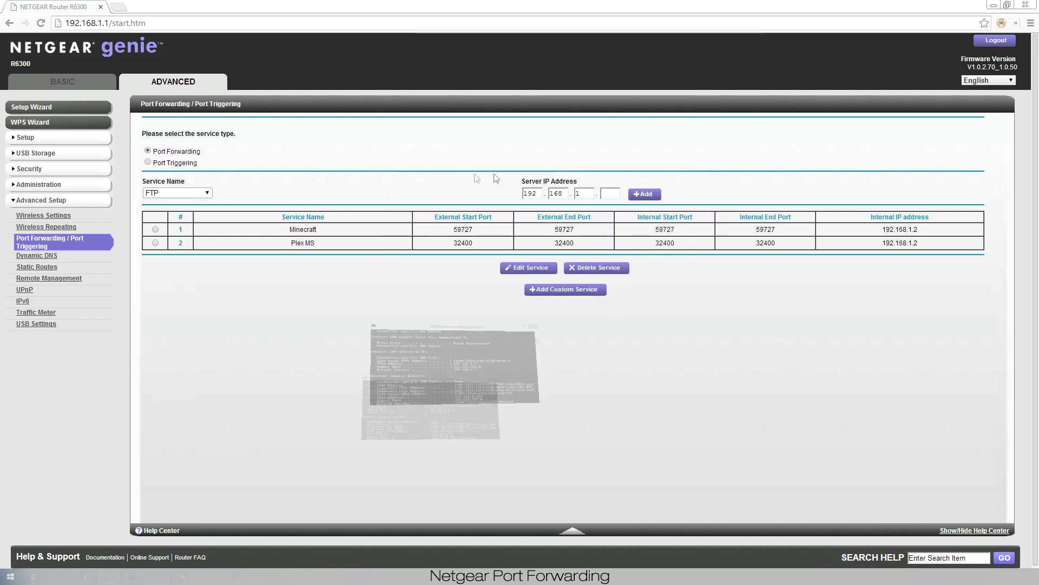
Add a new custom service named plex
click(611, 193)
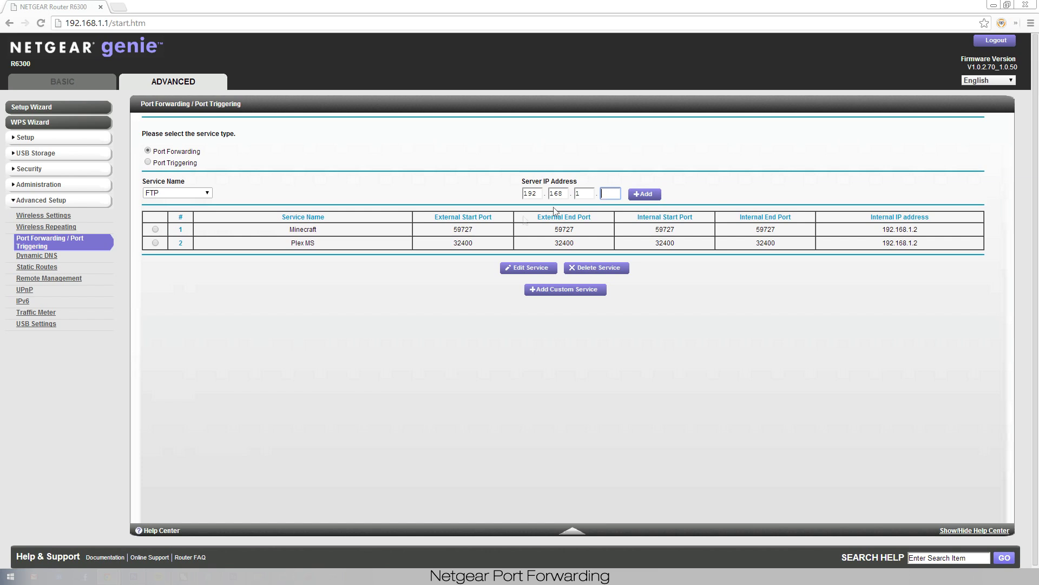
click(541, 291)
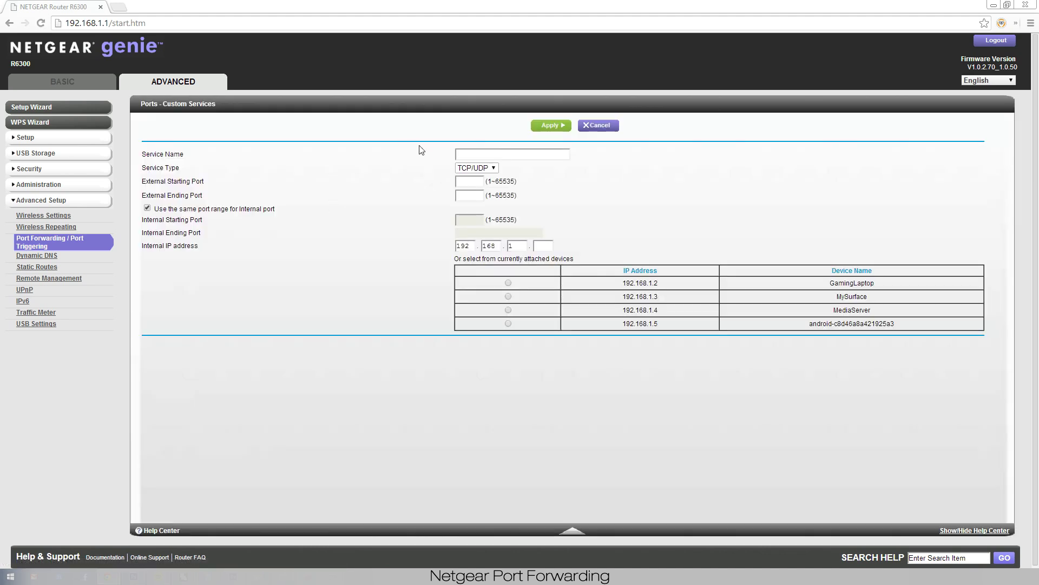
click(469, 153)
text(plex)
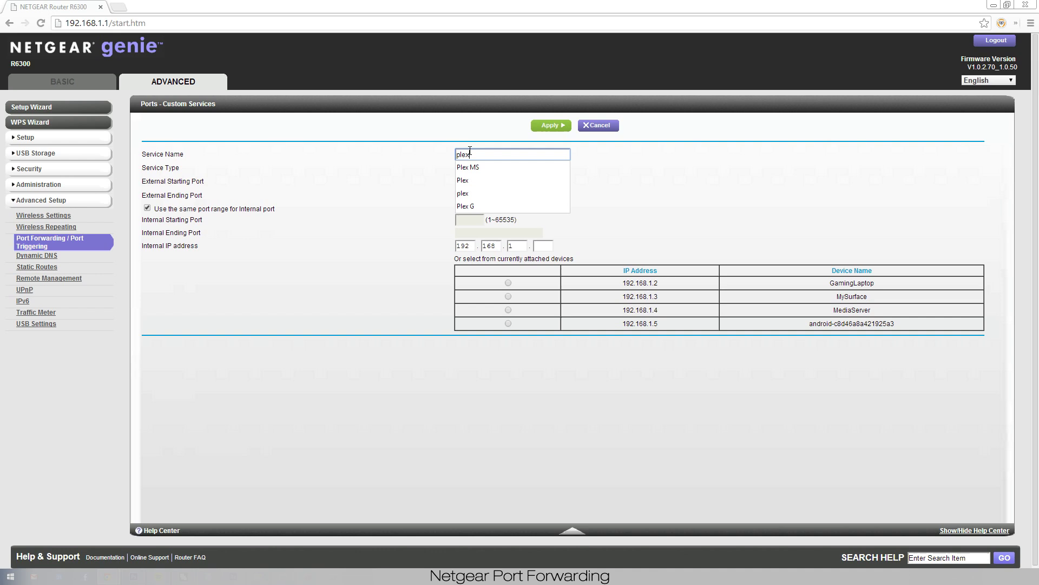
key(Tab)
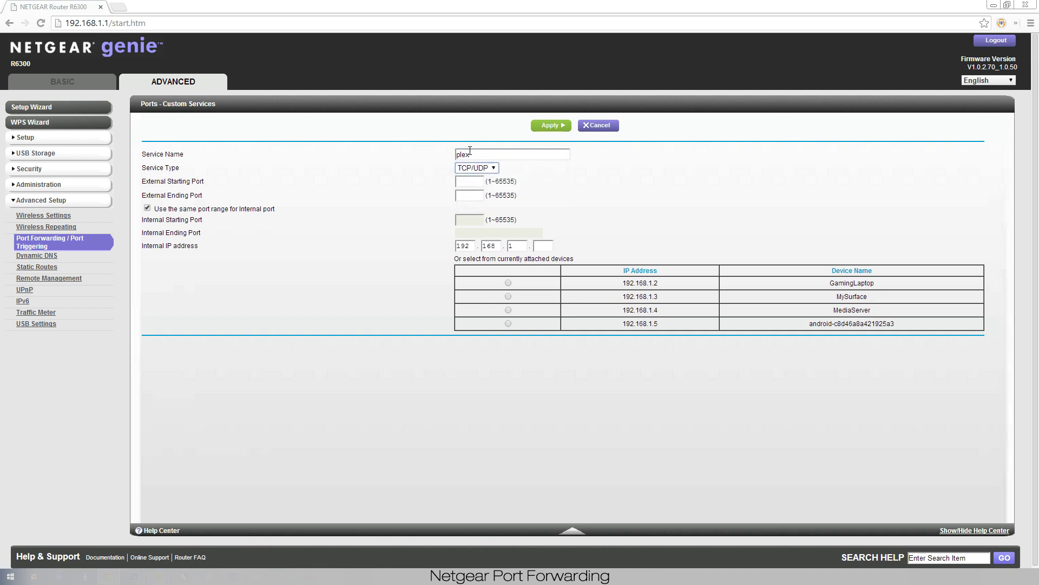
Set the plex service's external port range to 32400 through 32500
click(469, 179)
text(32400)
key(Tab)
key(BackSpace)
text(32500)
key(alt+Tab)
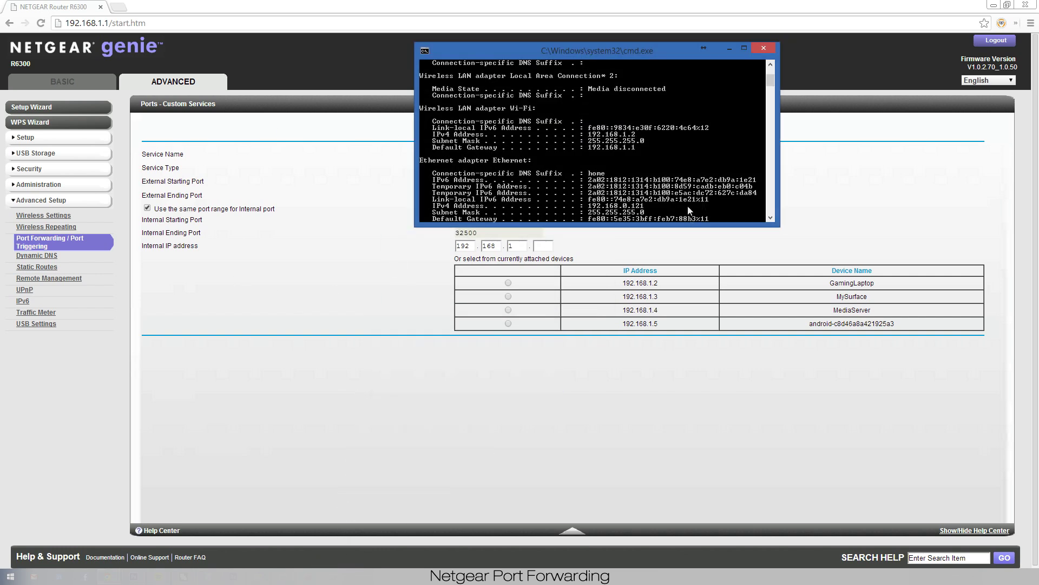
Set the internal IP to 192.168.1.2 and select the GamingLaptop device
click(549, 249)
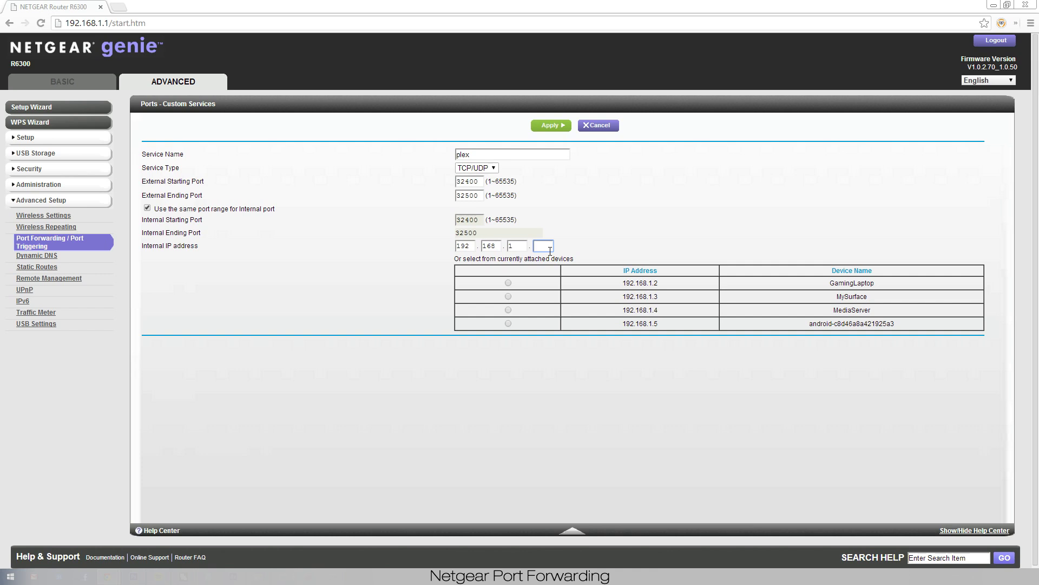
text(2)
click(509, 283)
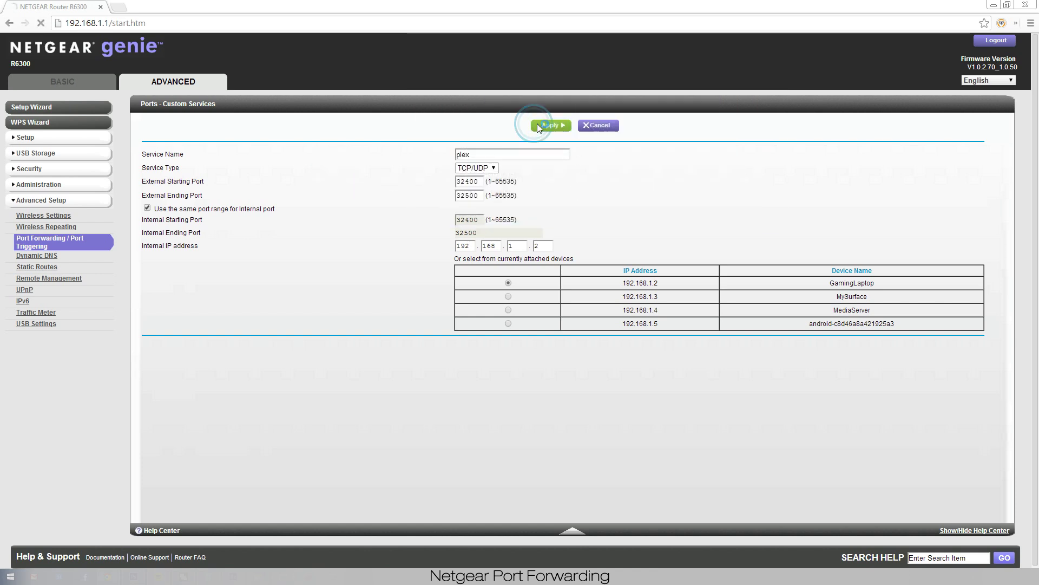
Apply the plex service, which returns a Failure page about ports already in use
click(541, 126)
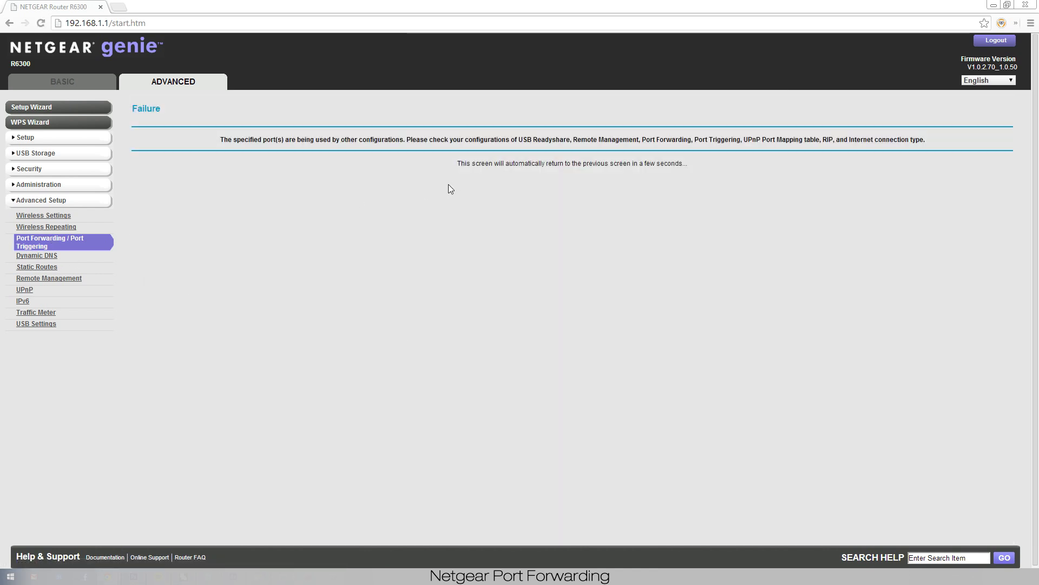